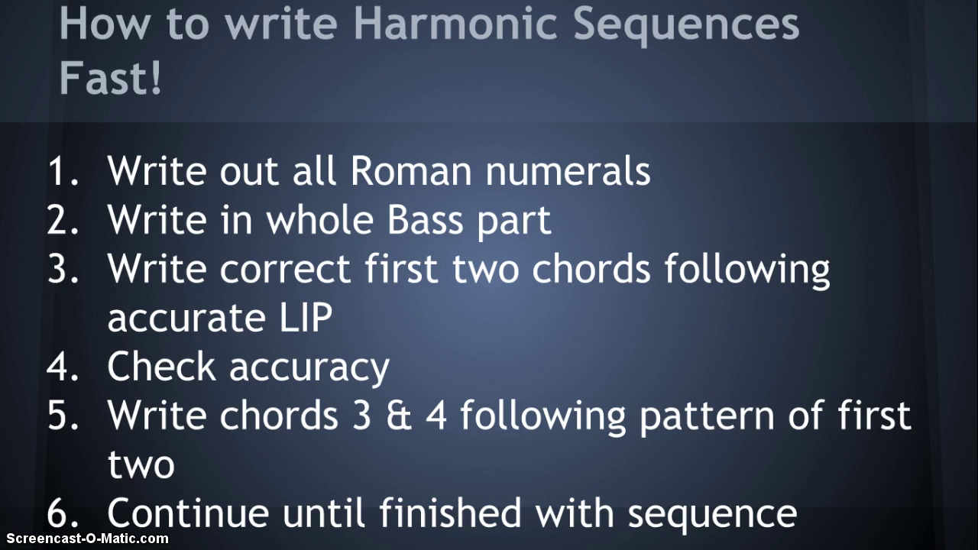
Advance to the last slide, end the slideshow and switch to the Harmonic Sequences score in Sibelius.
key("Right")
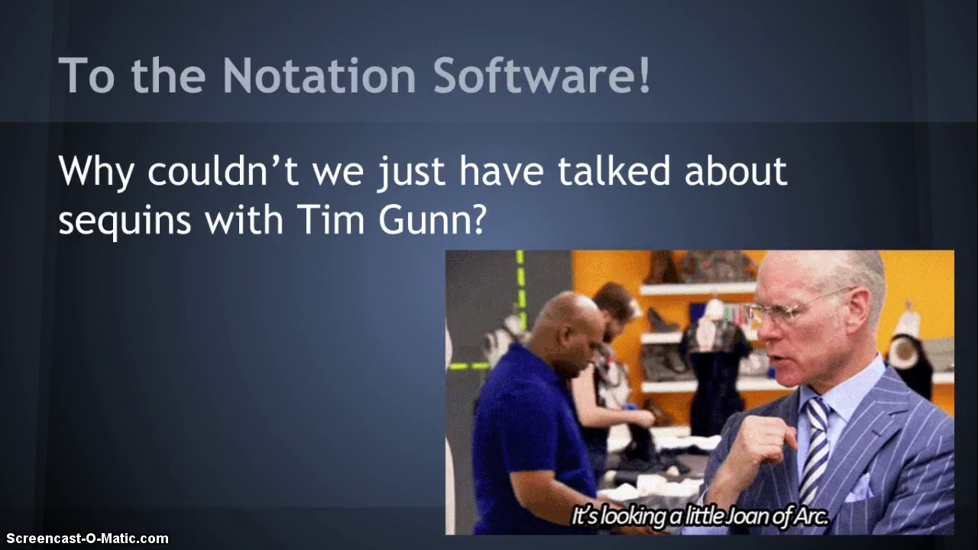
key("Escape")
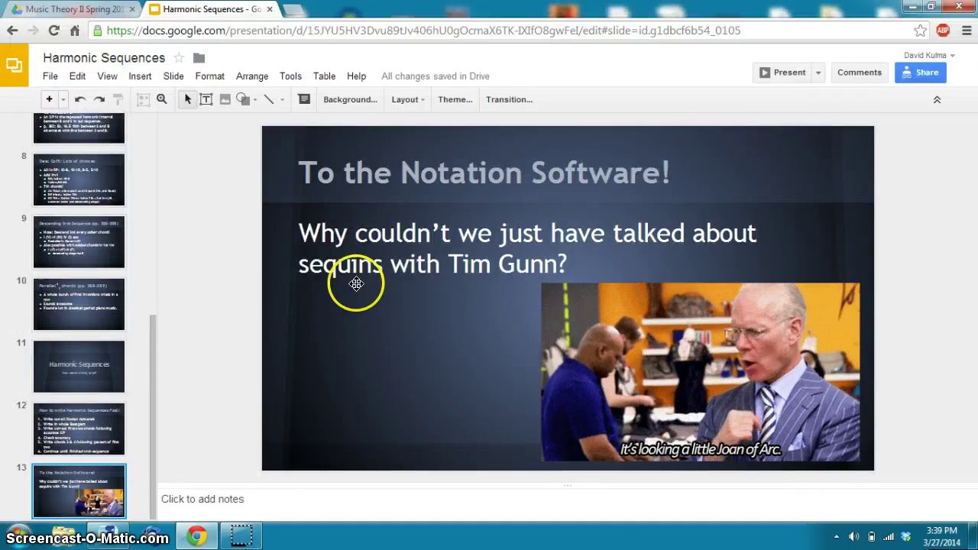
left_click(122, 534)
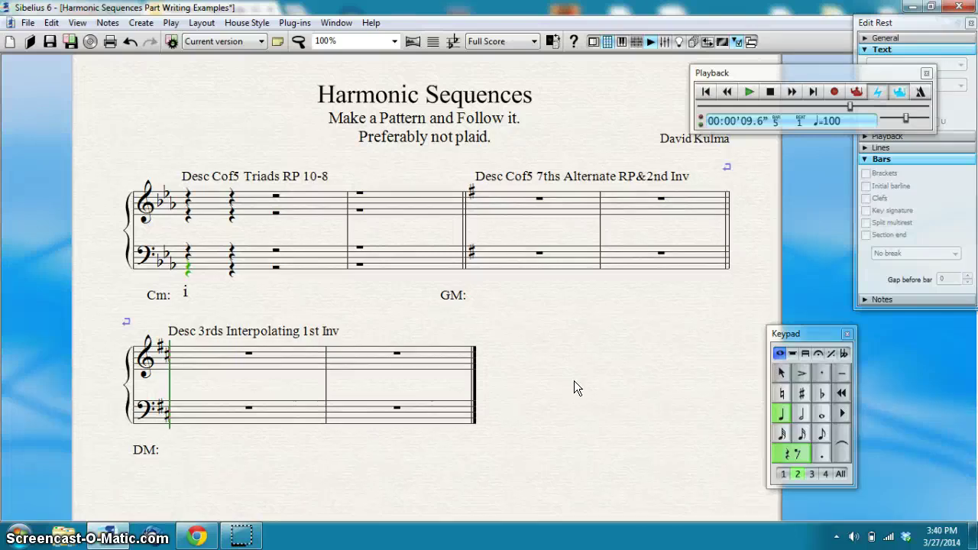
Continue the Roman numerals under the C minor sequence after i with iv, VII, III and VI.
double_click(185, 292)
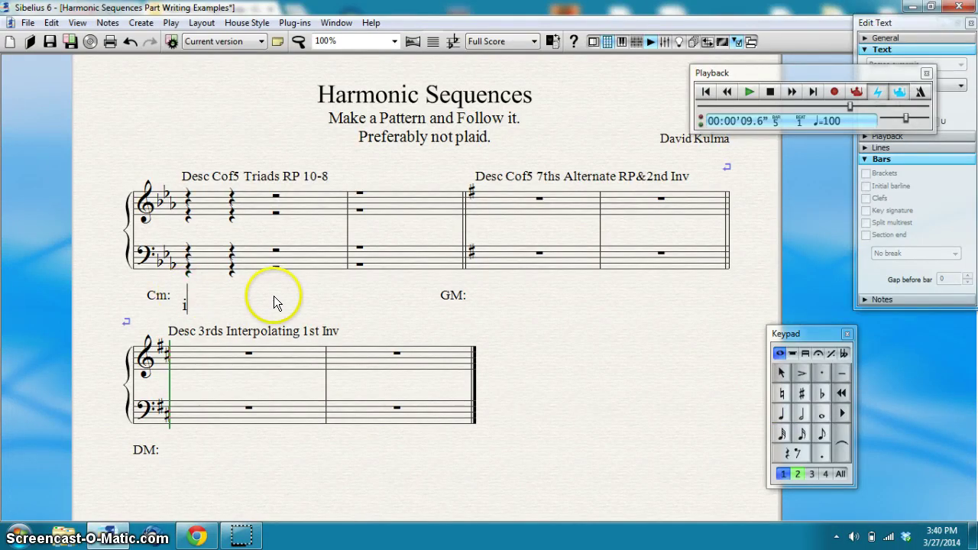
key("space")
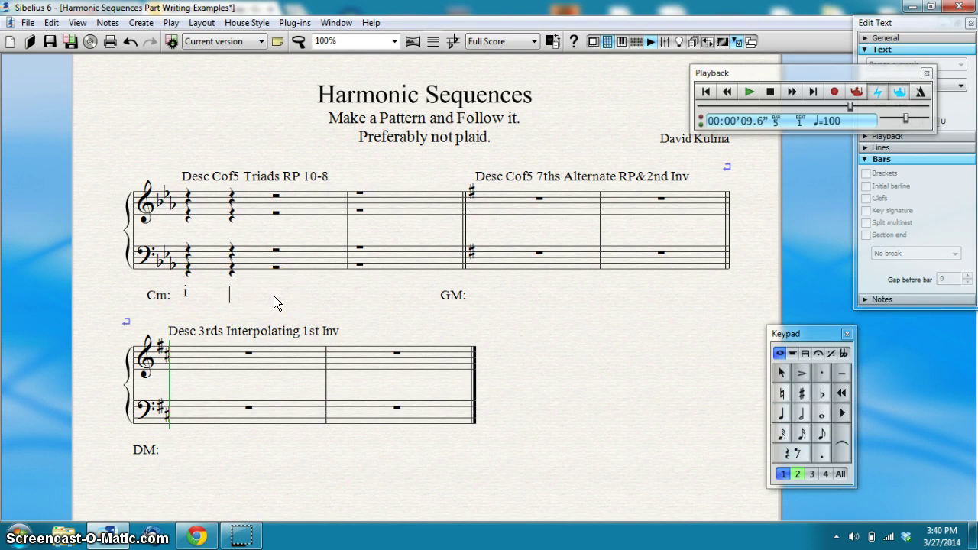
type("iv")
key("space")
type("VII")
key("space")
type("III")
key("space")
type("VI")
key("space")
Complete the C minor Roman numeral line in the second bar with ii°, V and i.
right_click(380, 274)
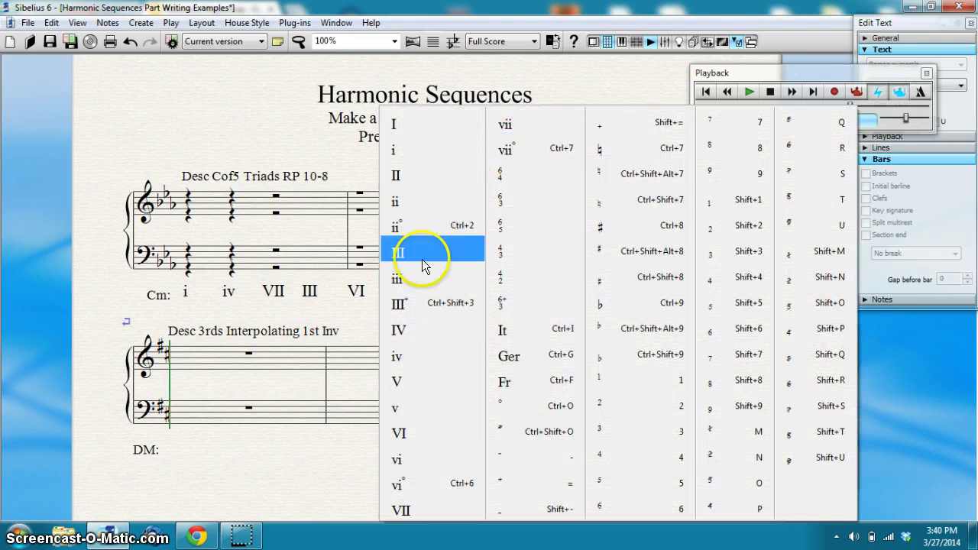
left_click(416, 223)
key("space")
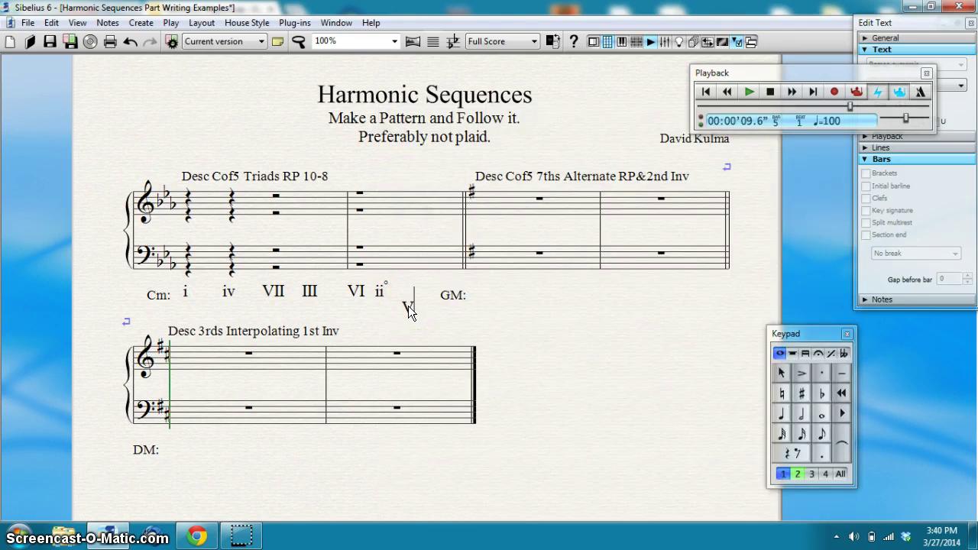
left_click(408, 305)
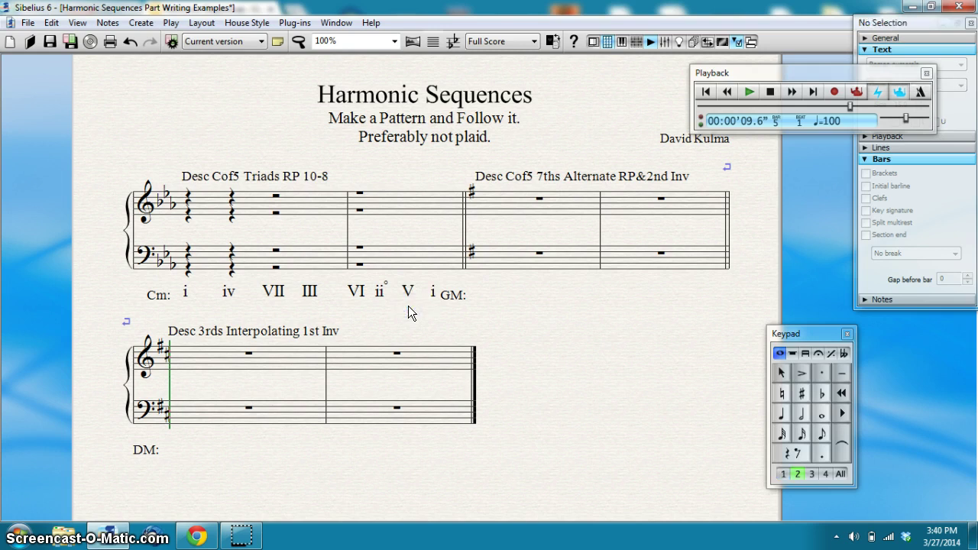
Enter the first bar's bass line as quarter notes C, F, B-flat and E-flat, starting on the C above the staff.
left_click(189, 270)
left_click(315, 287)
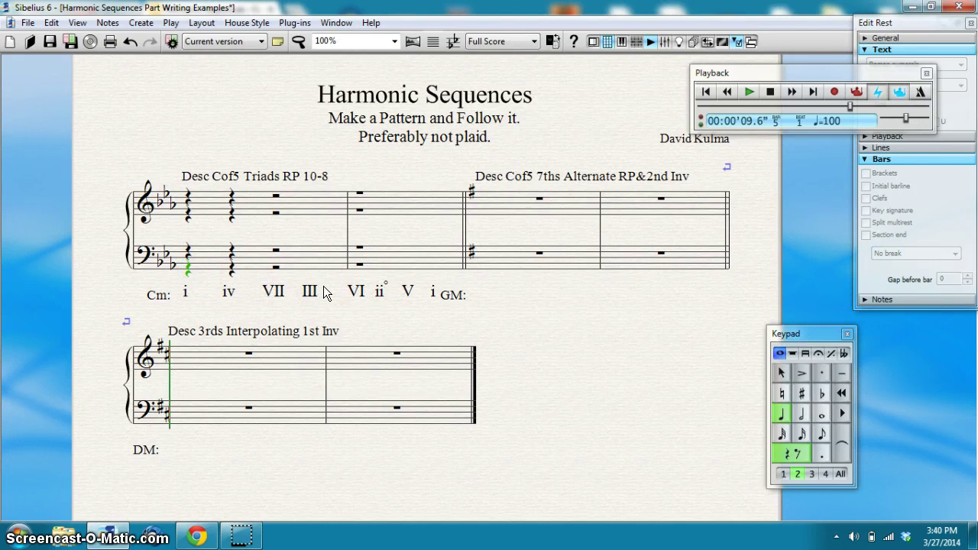
key("n")
key("ctrl+Up")
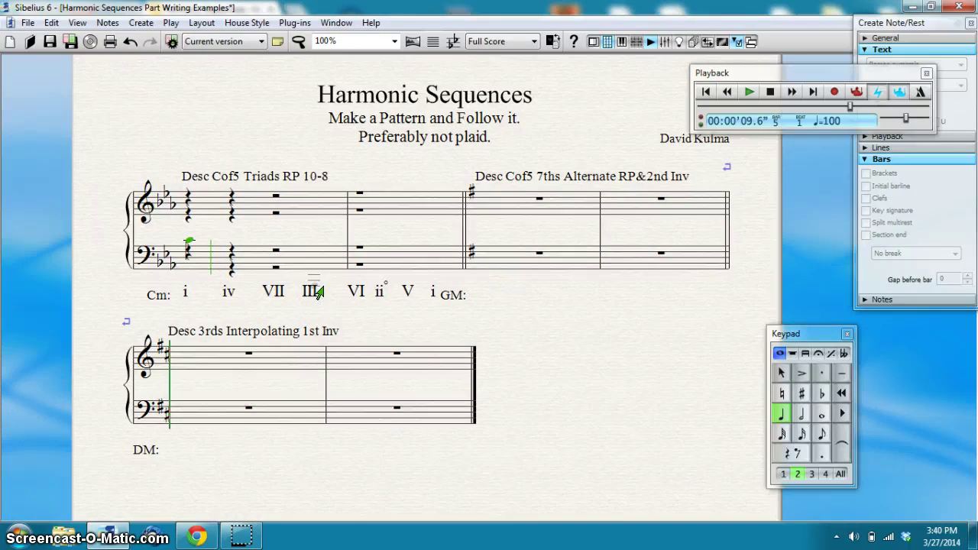
key("f")
key("b")
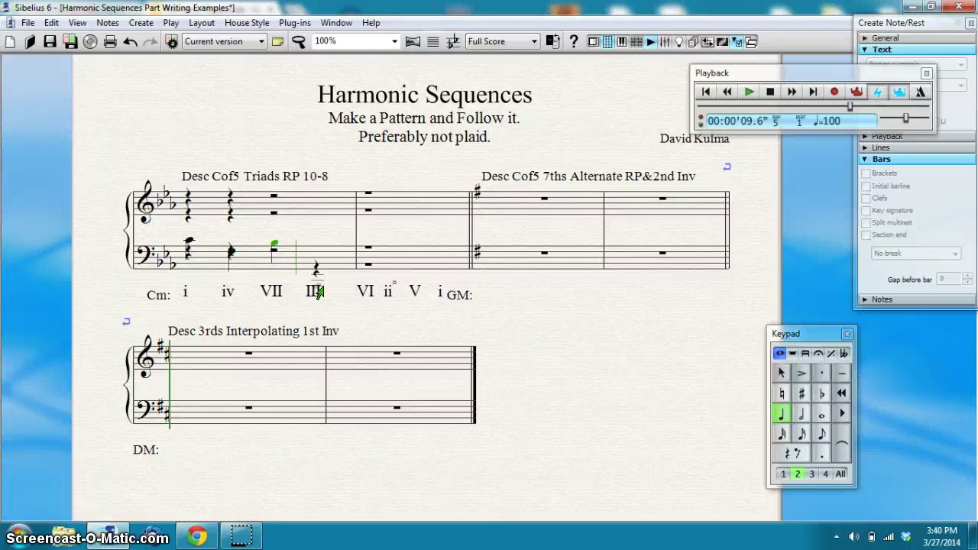
key("e")
Finish the bass line in the second bar with quarter notes A-flat, D, G and C.
key("g")
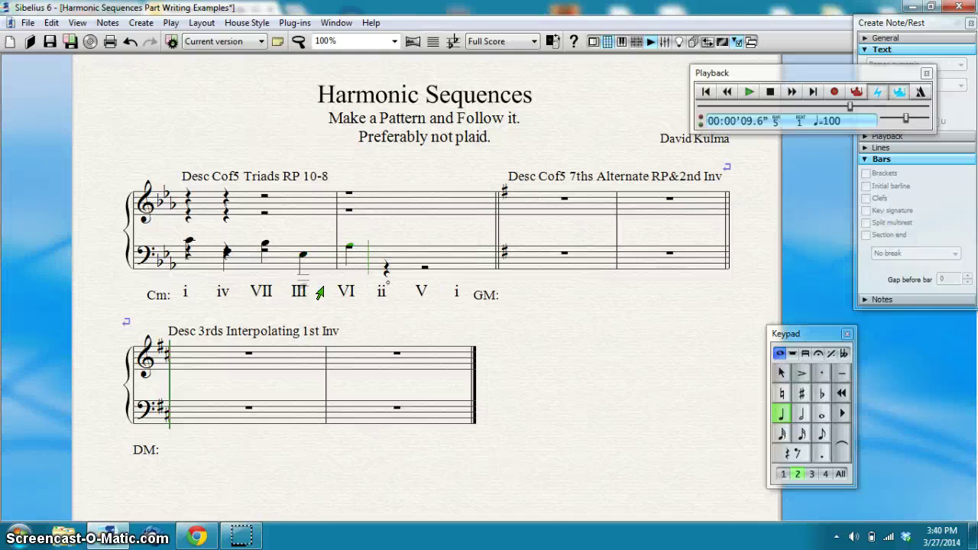
key("d")
key("g")
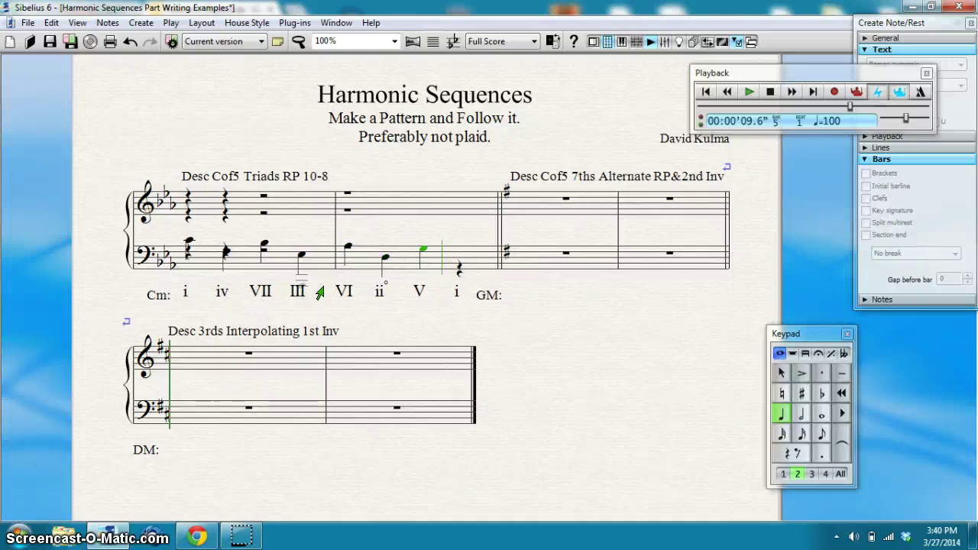
key("c")
key("Escape")
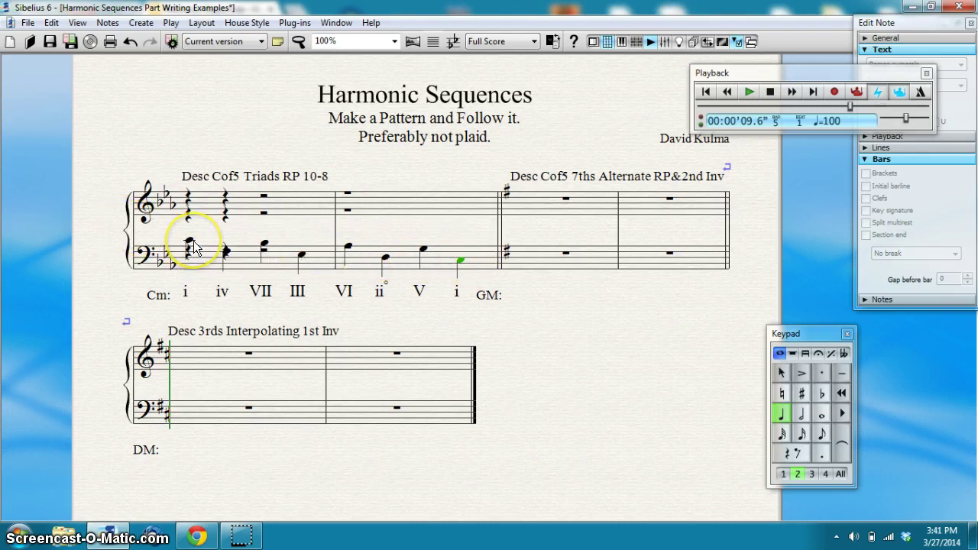
Enter soprano quarter notes E-flat and F above the i and iv chords.
left_click(188, 197)
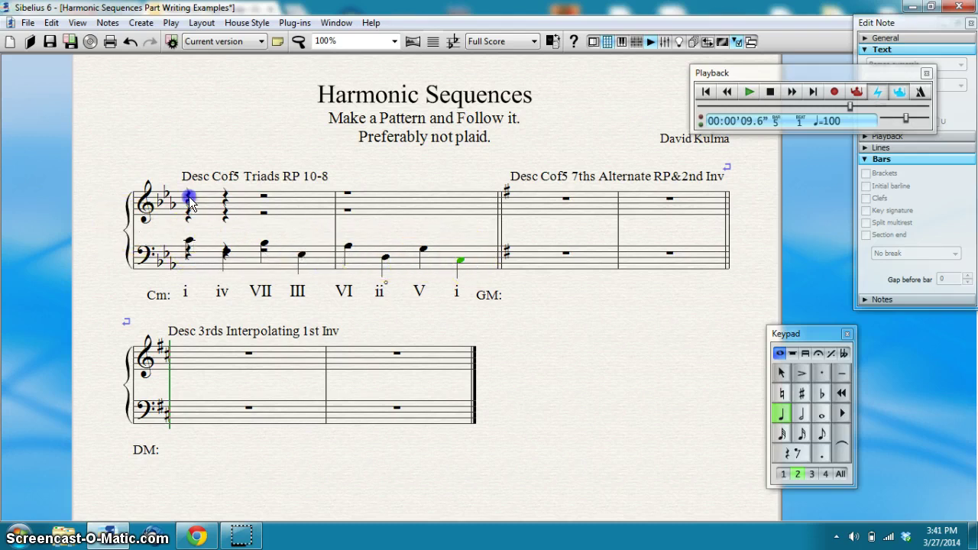
key("e")
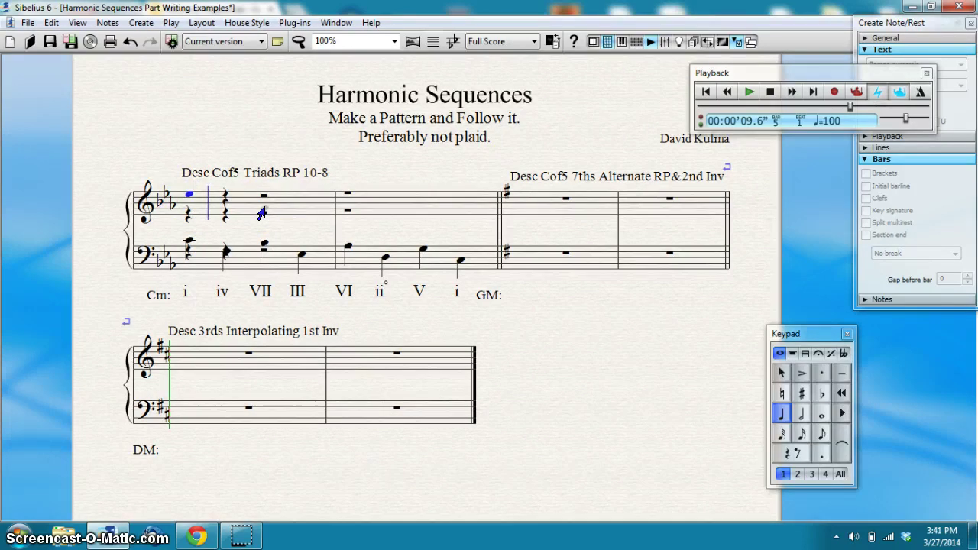
key("f")
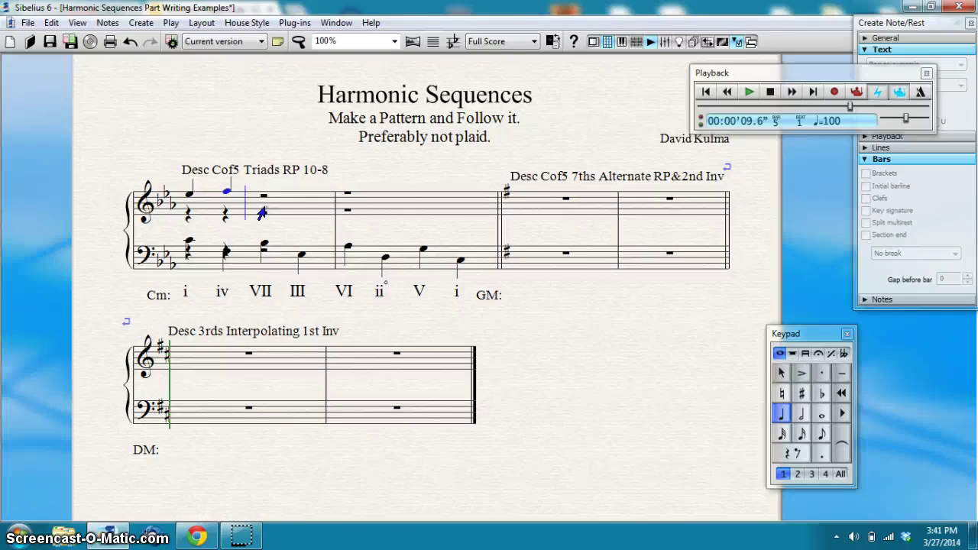
key("Escape")
Fill in the inner voices of the first i chord with G in the alto and C in the tenor.
left_click(189, 216)
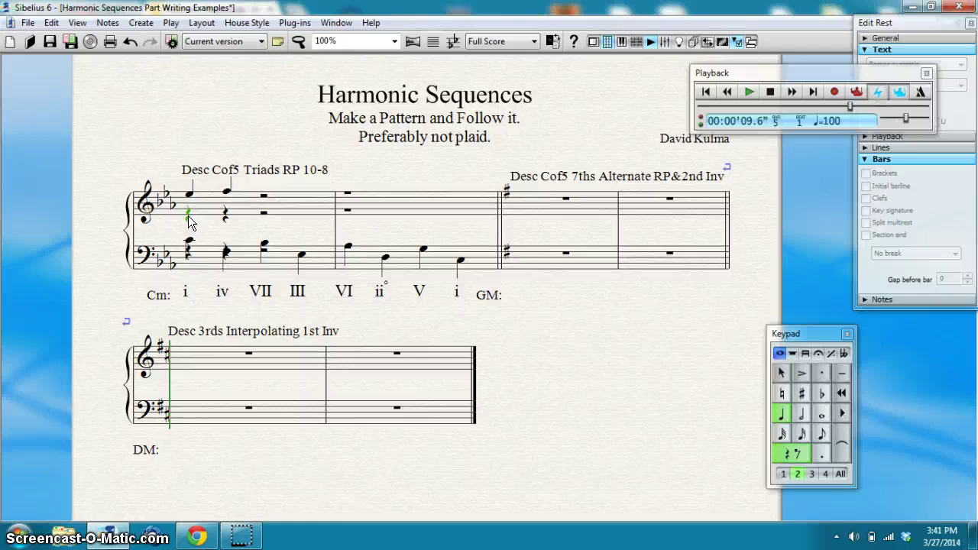
key("g")
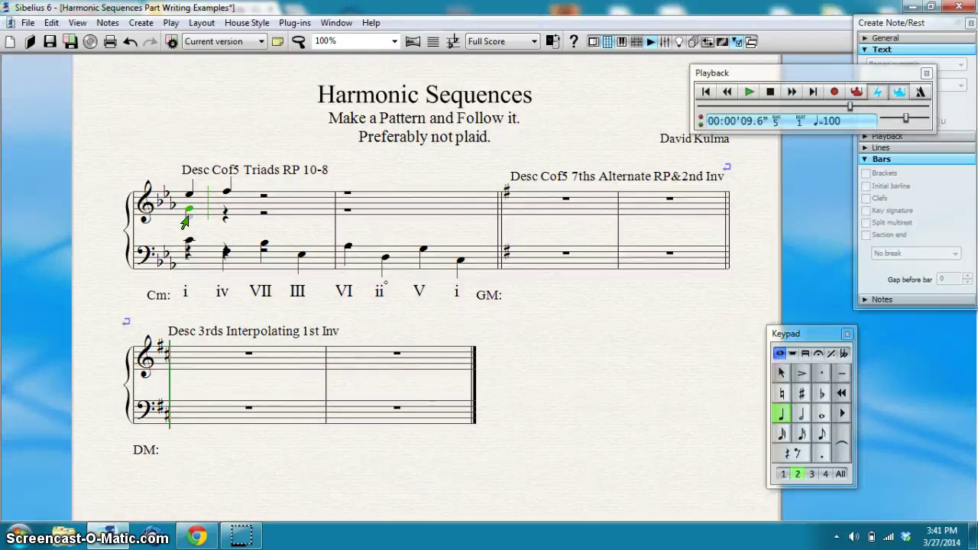
key("Escape")
left_click(189, 241)
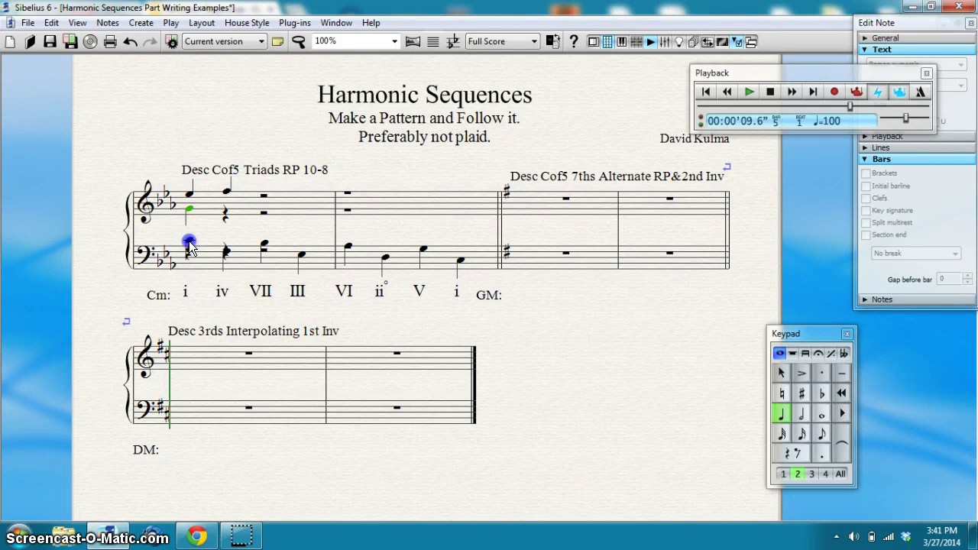
left_click(189, 253)
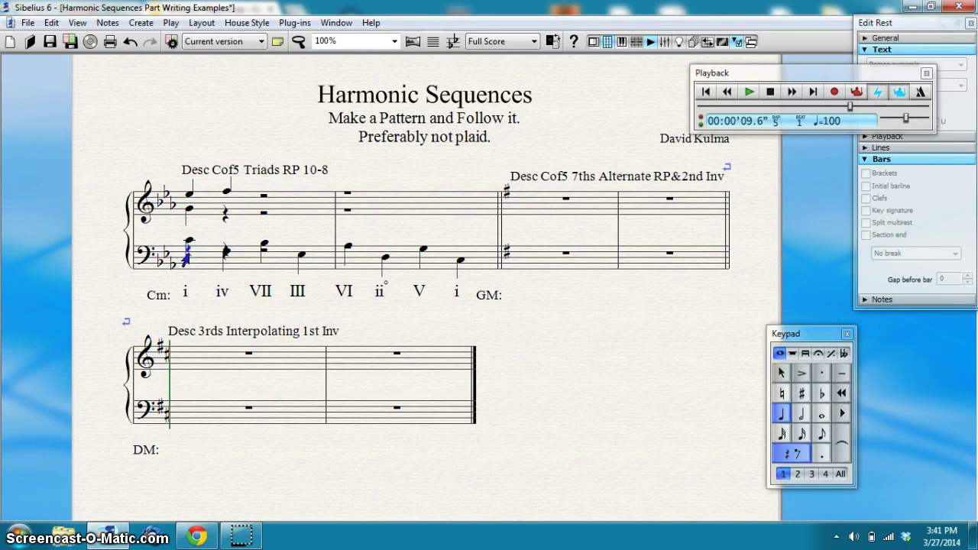
key("c")
key("Escape")
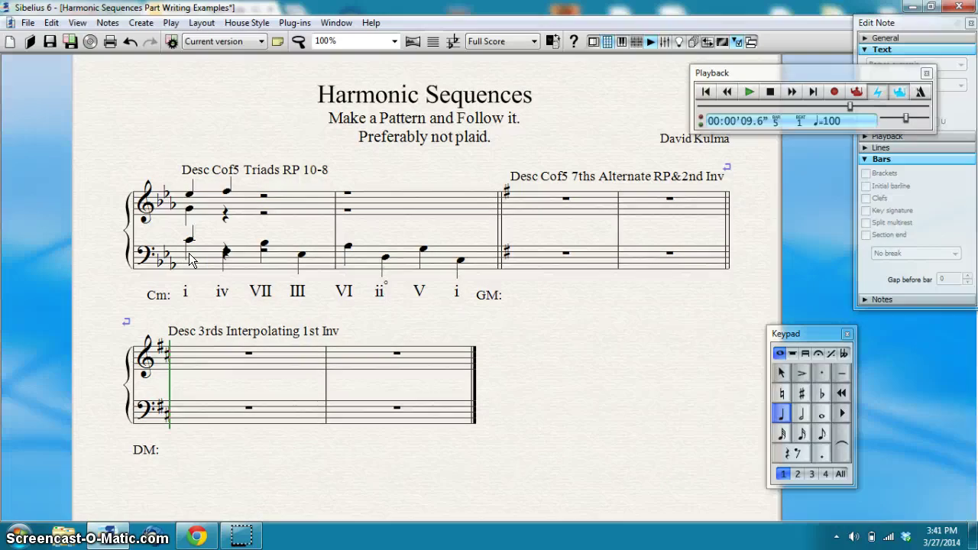
Fill in the inner voices of the iv chord with C in the tenor and A-flat in the alto.
left_click(226, 252)
key("c")
left_click(225, 213)
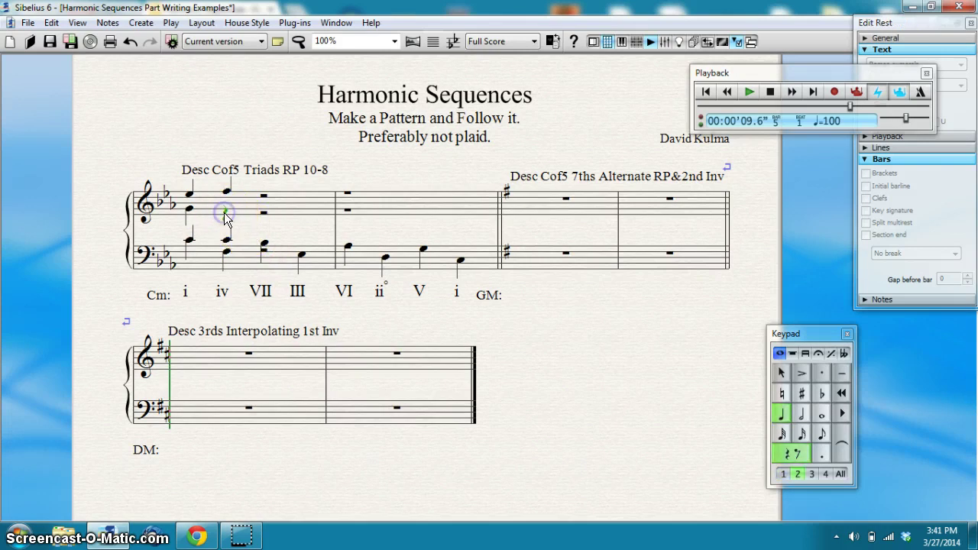
key("b")
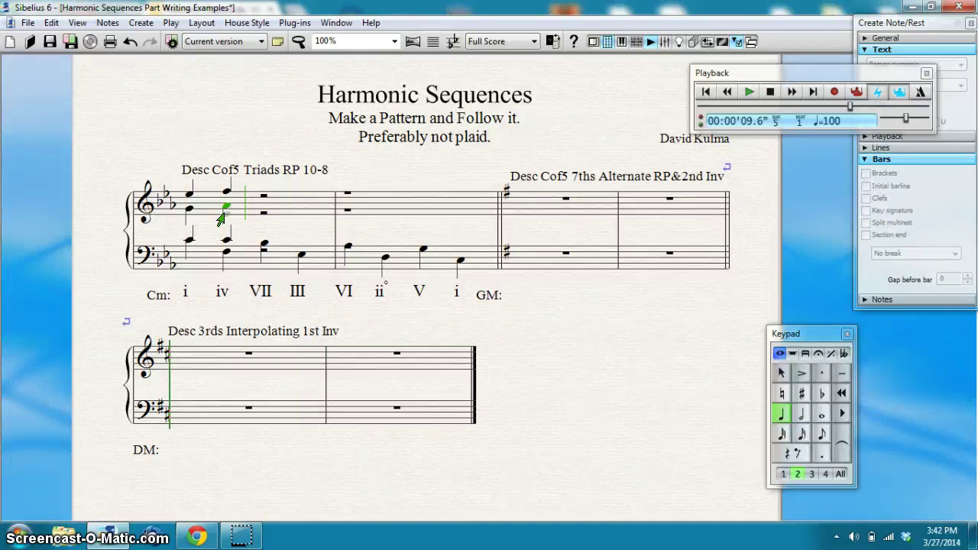
key("Escape")
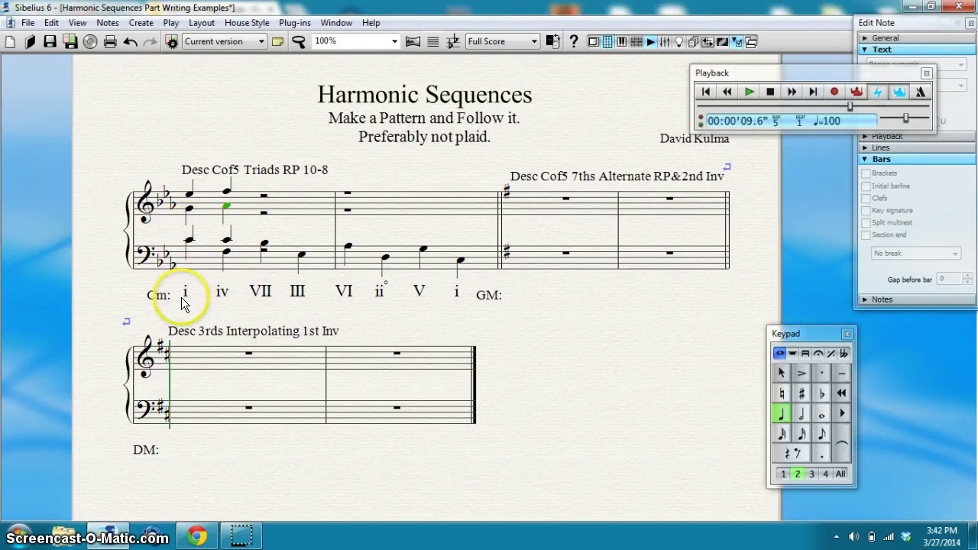
Enter B-flat quarter notes in the tenor for both the VII and III chords.
left_click(262, 248)
left_click(301, 258)
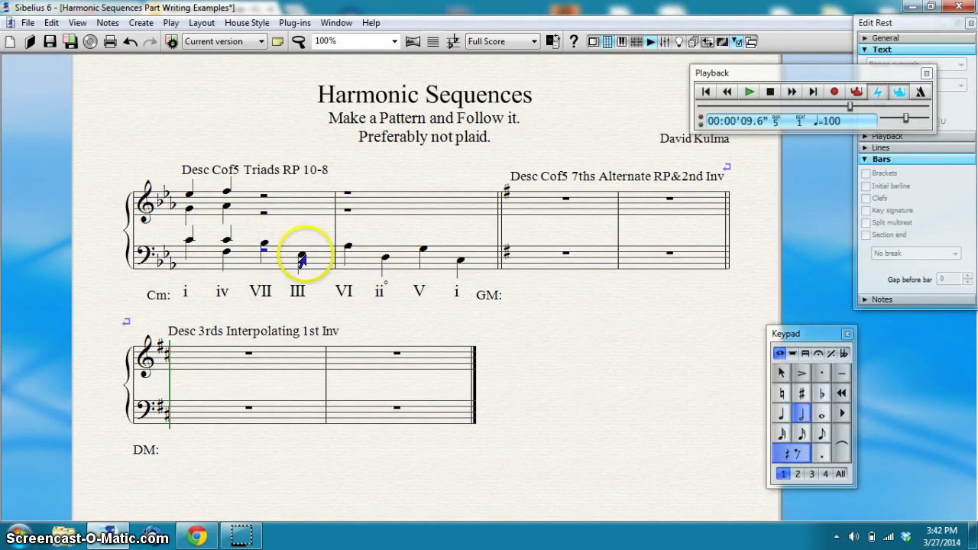
key("4")
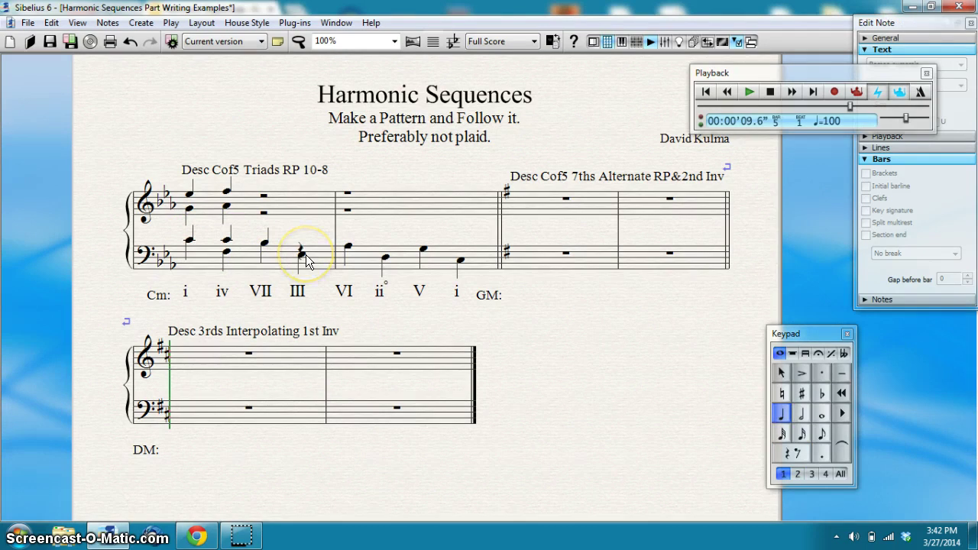
left_click(306, 255)
key("b")
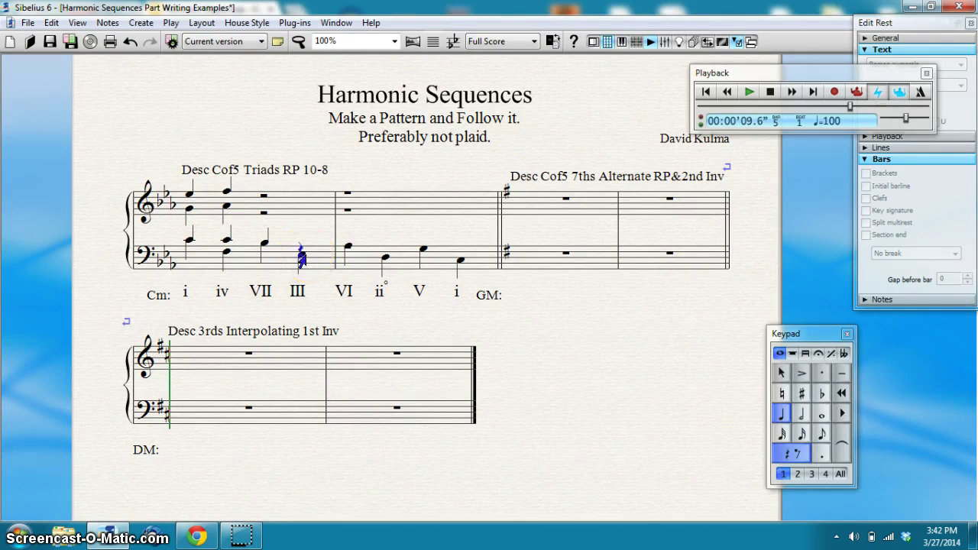
Enter alto quarter notes F and G for the VII and III chords.
left_click(263, 212)
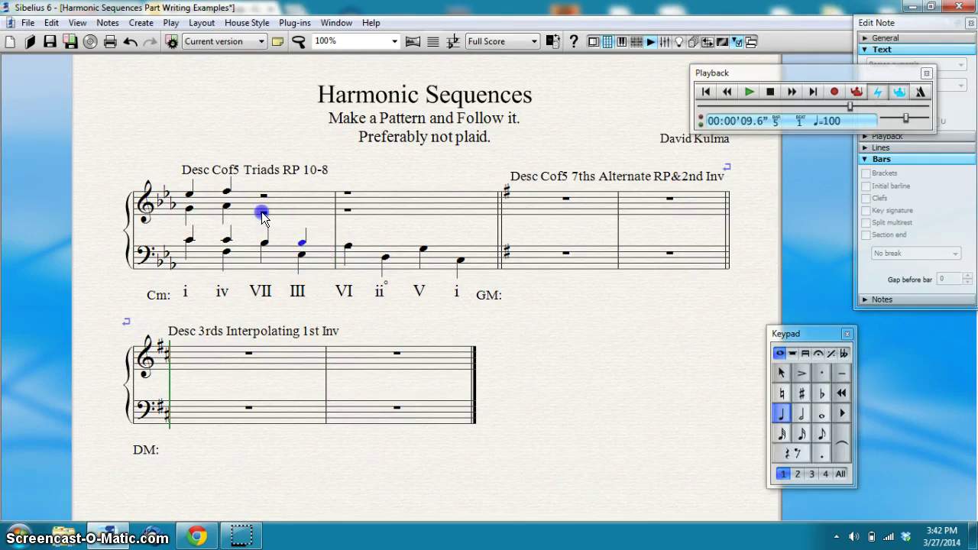
key("4")
key("f")
key("g")
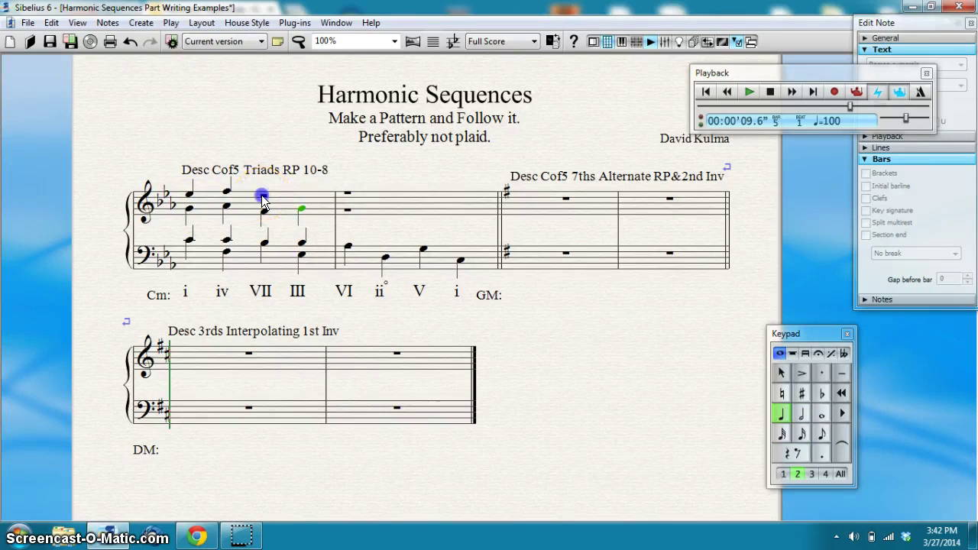
Enter soprano quarter notes D and E-flat above the VII and III chords.
left_click(262, 197)
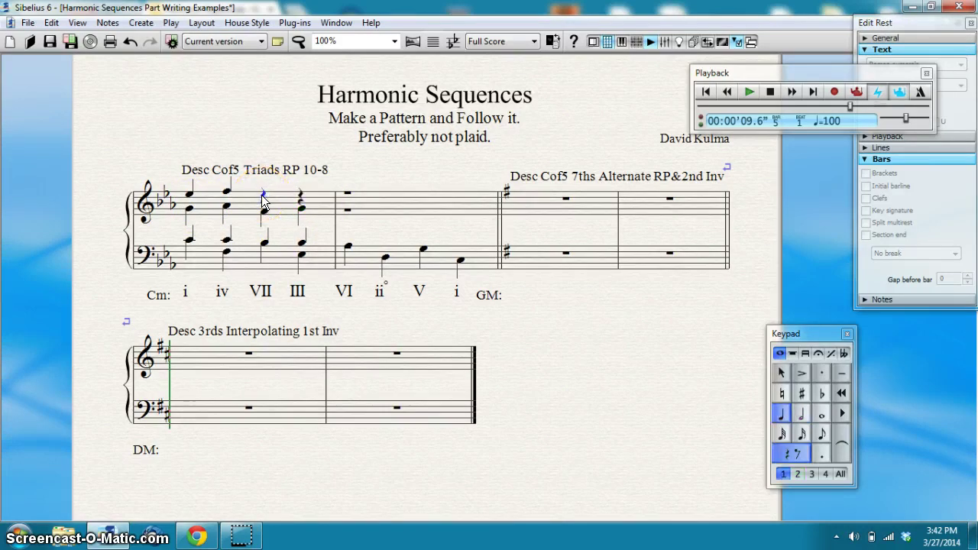
key("n")
key("e")
key("Escape")
Examine the tenor and bass voice leading between the VII and III chords.
left_click(264, 230)
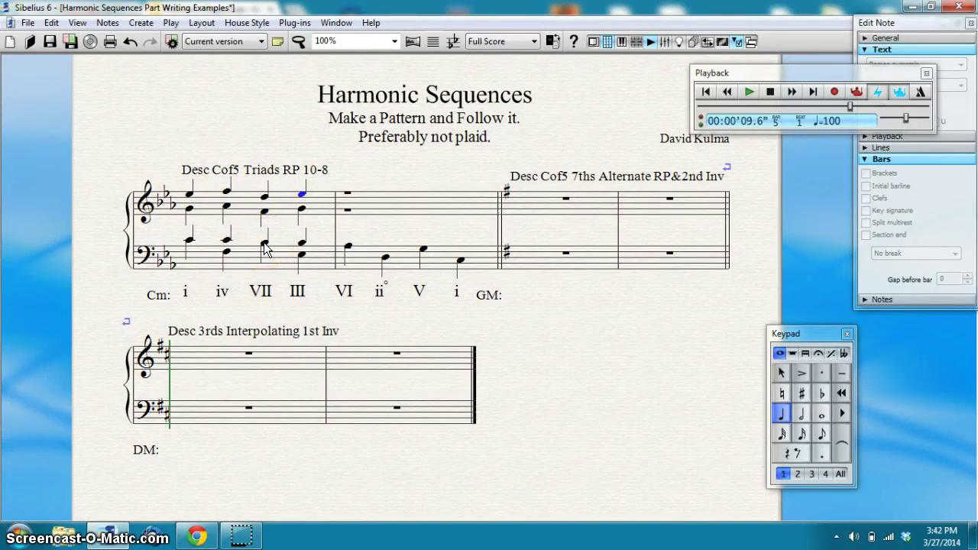
left_click(263, 246)
left_click(306, 260)
left_click(275, 237)
left_click(262, 237)
left_click(273, 237)
left_click(302, 244)
Enter the second bar's soprano line as quarter notes C, D, B-flat and C.
left_click(348, 192)
left_click_drag(348, 197, 350, 197)
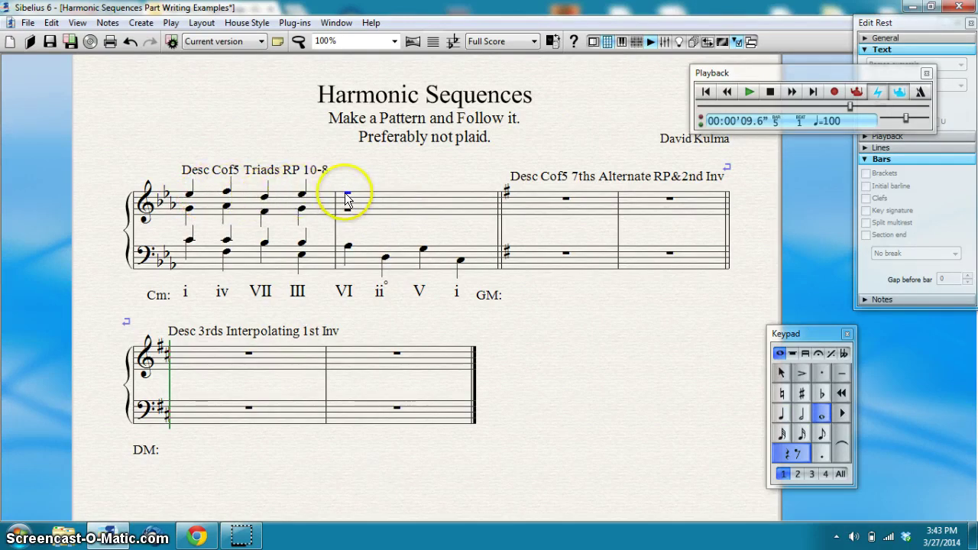
key("4")
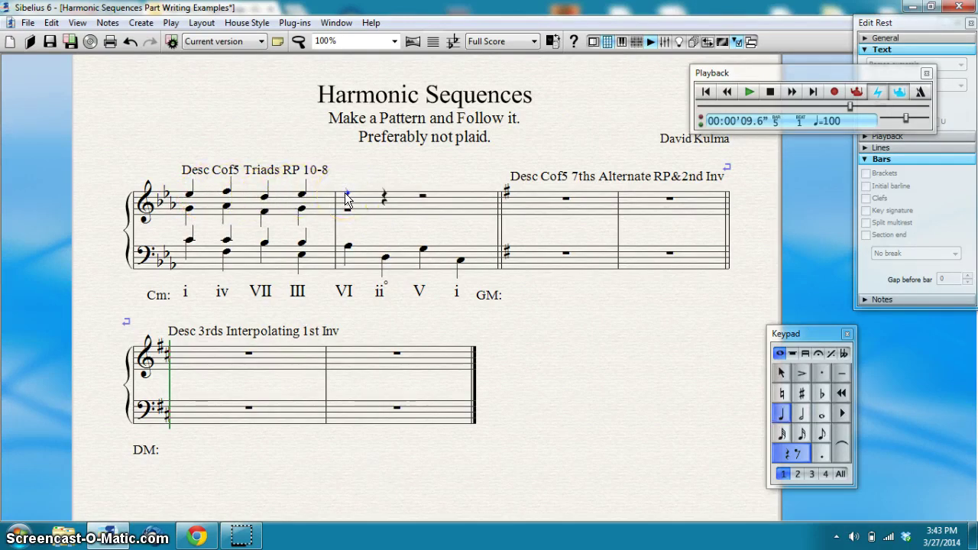
key("n")
key("Right")
key("d")
key("Right")
key("4")
key("c")
key("d")
key("Escape")
Enter the second bar's alto line as quarter notes E-flat, F, D and E-flat in voice 2.
left_click(347, 218)
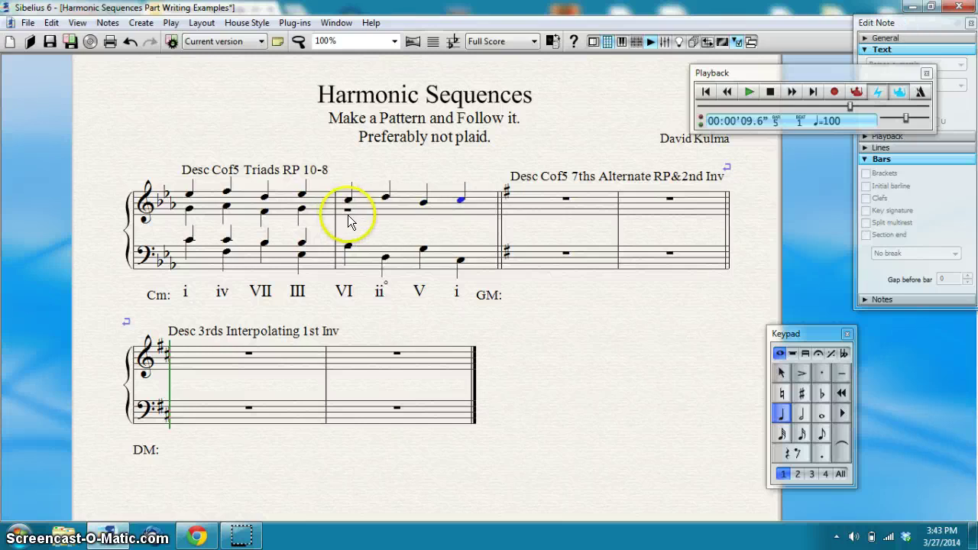
left_click(348, 210)
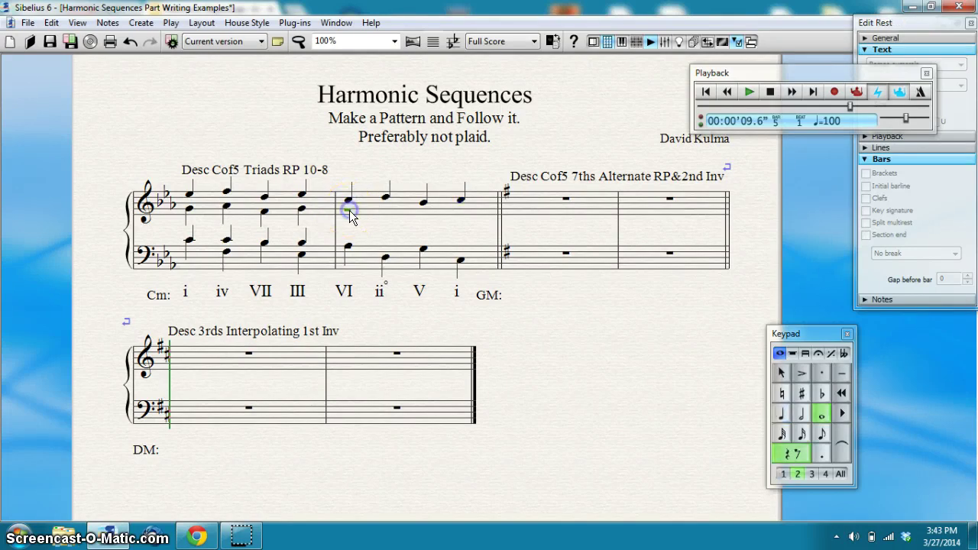
key("4")
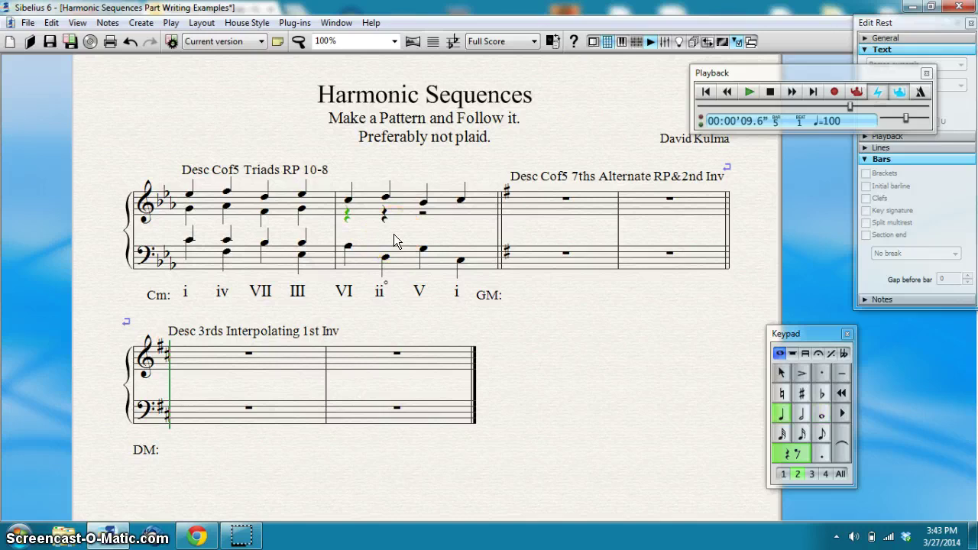
key("e")
key("f")
key("g")
key("g")
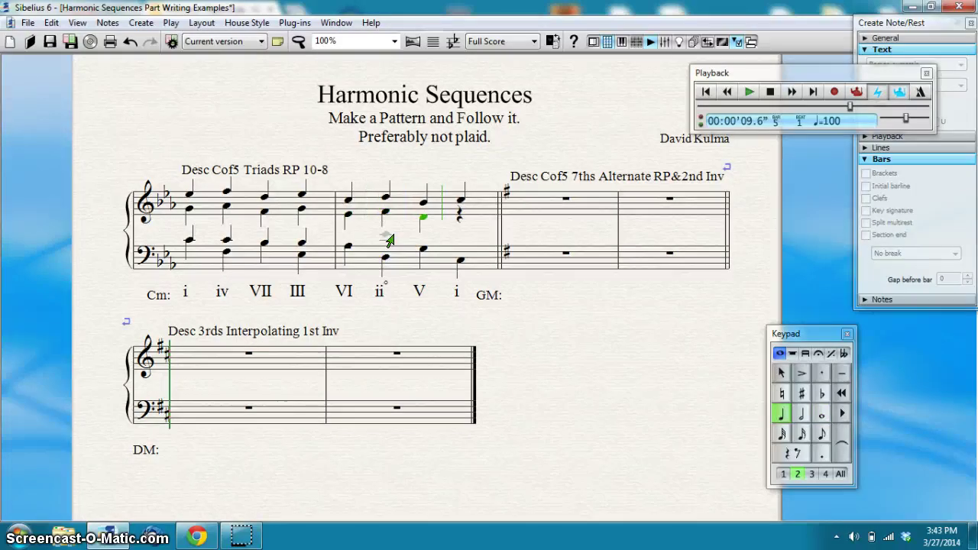
key("Escape")
Enter the second bar's tenor line as quarter notes A-flat, A-flat, G and G above the bass.
left_click(347, 250)
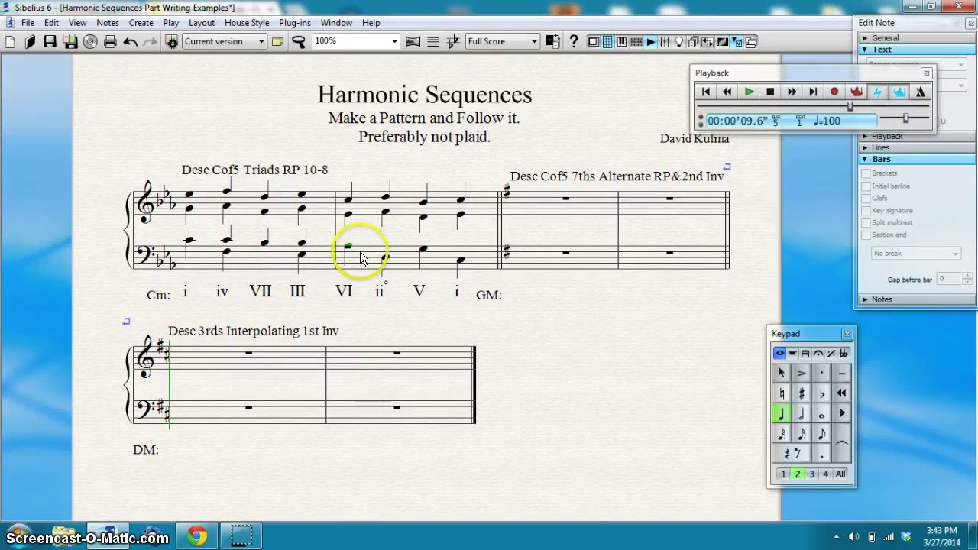
left_click(304, 243)
key("n")
key("a")
key("a")
key("g")
key("g")
key("Escape")
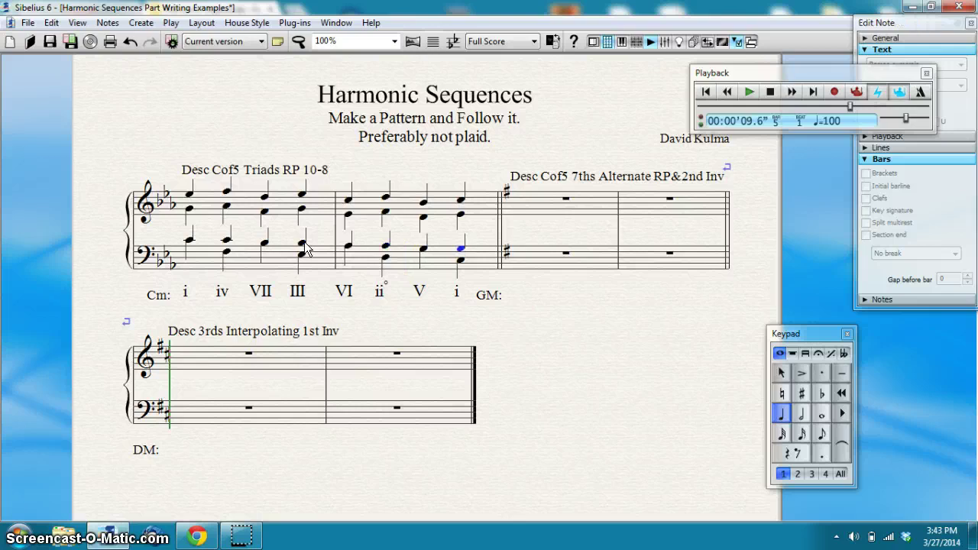
Check the voices over VI and ii°, and raise the soprano B-flat in the V chord to B natural.
left_click(342, 243)
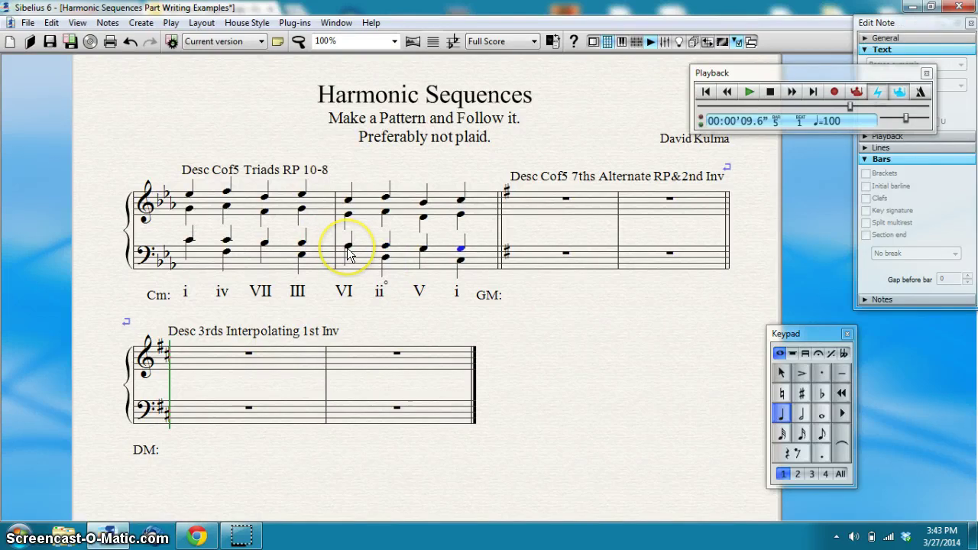
left_click(350, 229)
left_click(384, 253)
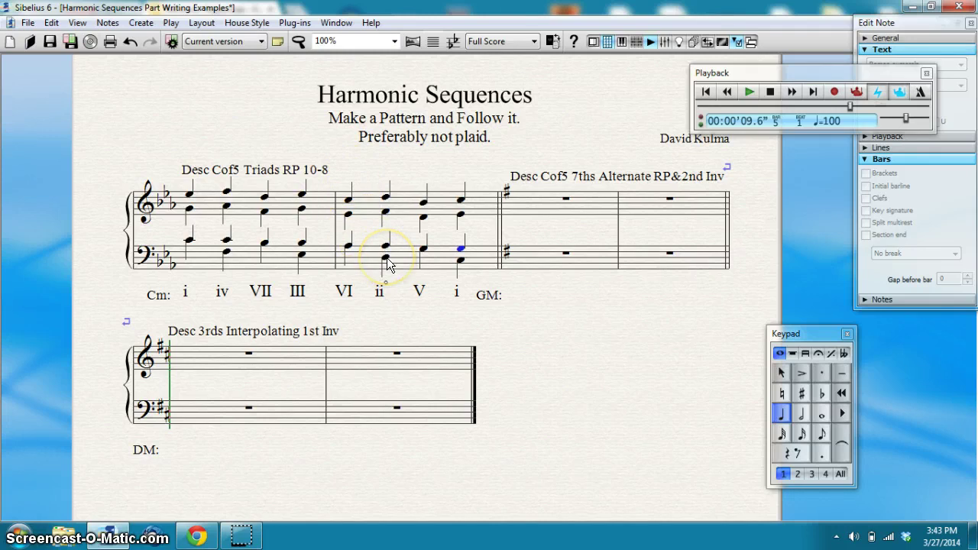
left_click(384, 211)
left_click(424, 203)
key("KP_7")
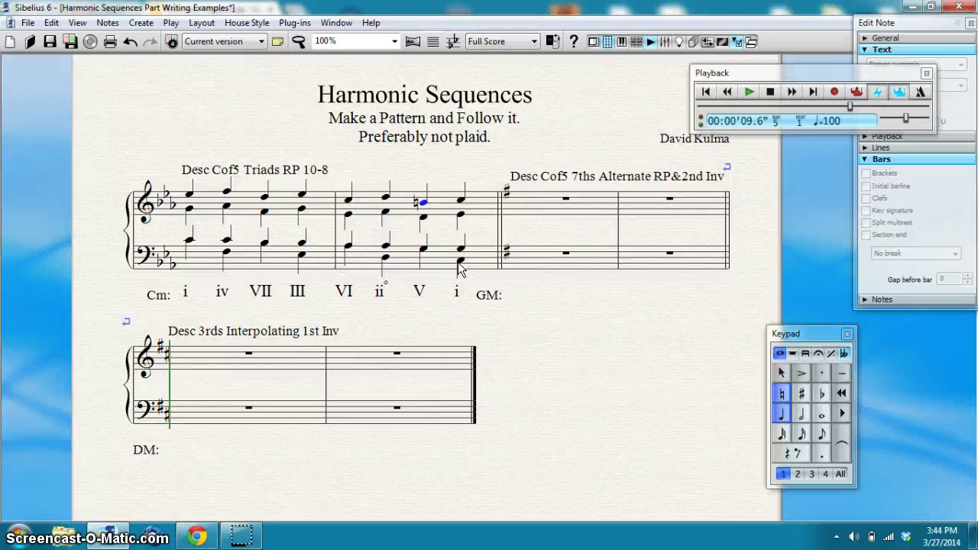
left_click(641, 345)
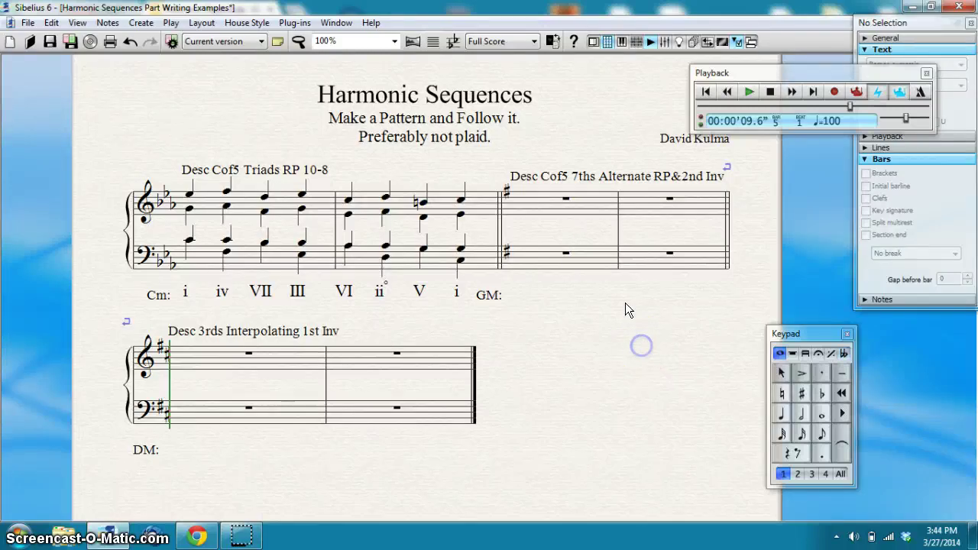
Continue the Roman numerals from the final i into the G major example, entering I and IV7.
left_click(566, 202)
double_click(456, 292)
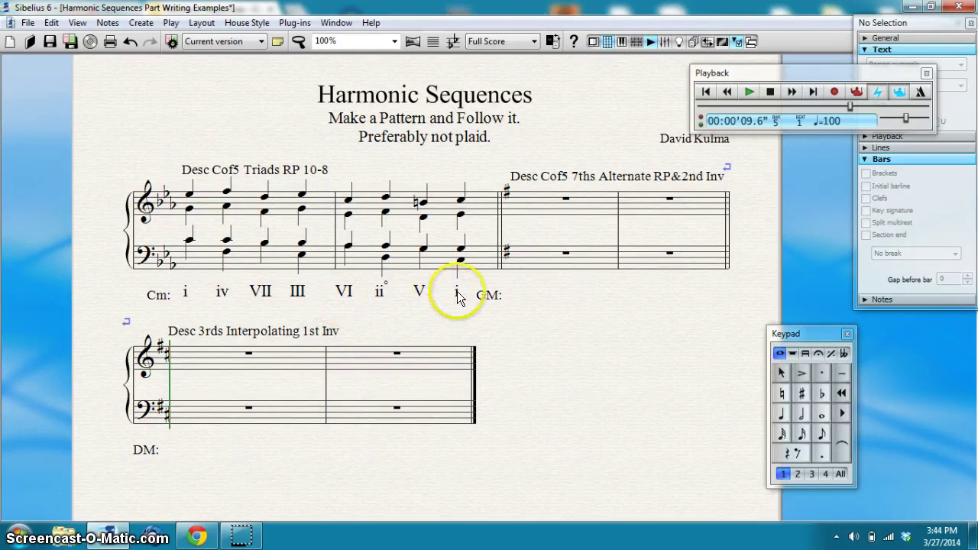
type("i")
key("space")
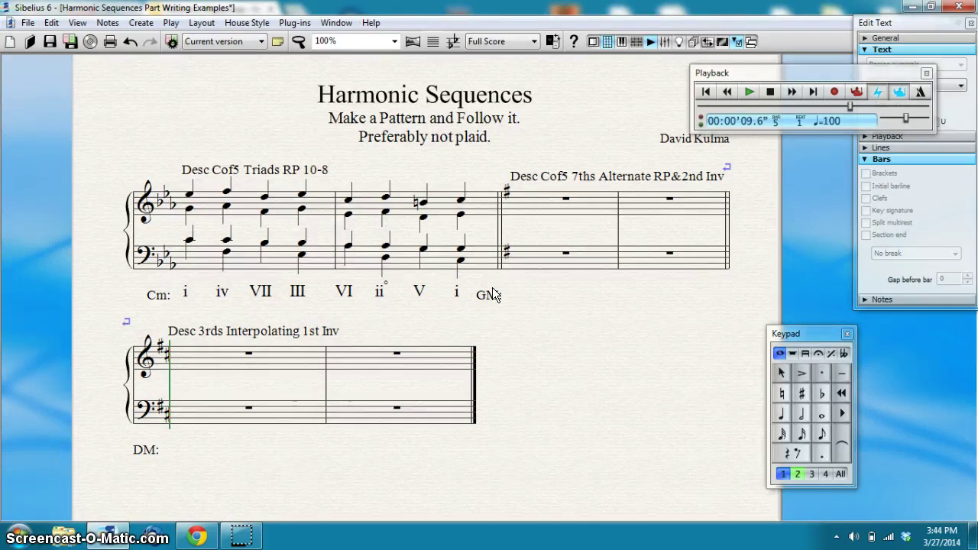
type("I")
key("space")
type("IV7")
key("space")
Enter the Roman numeral vii° with stacked 4/3 figures after IV7, correcting the misplaced 3.
type("vii")
left_click(495, 295)
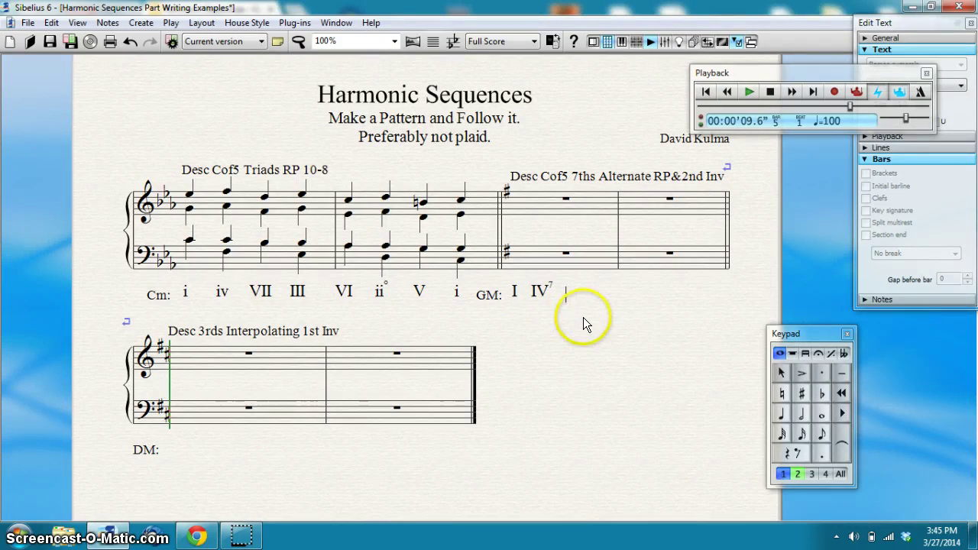
right_click(573, 296)
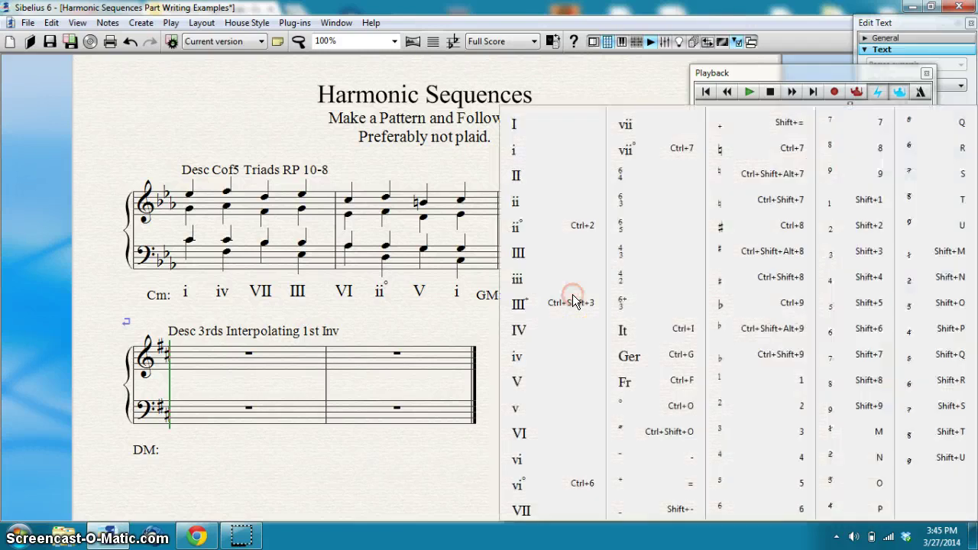
left_click(627, 151)
key("Return")
type("3")
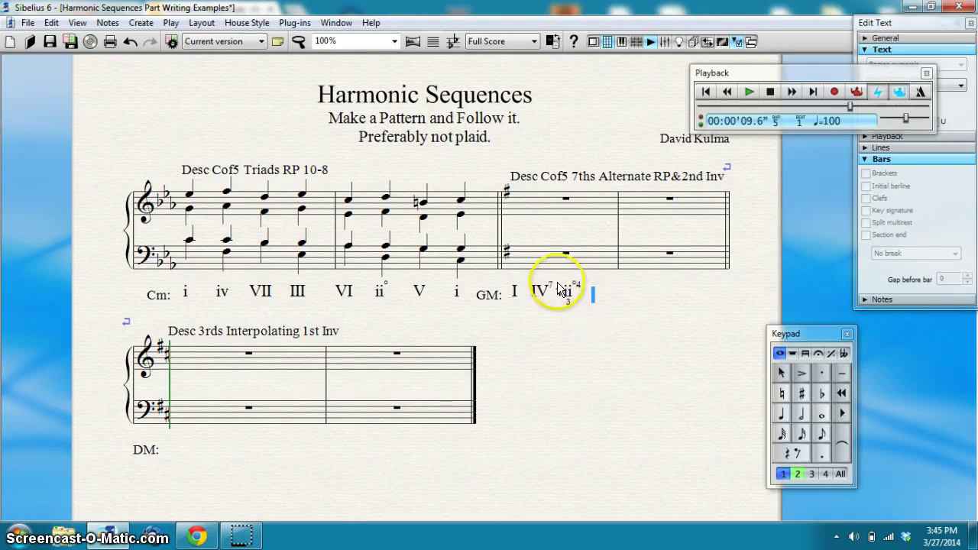
key("BackSpace")
key("BackSpace")
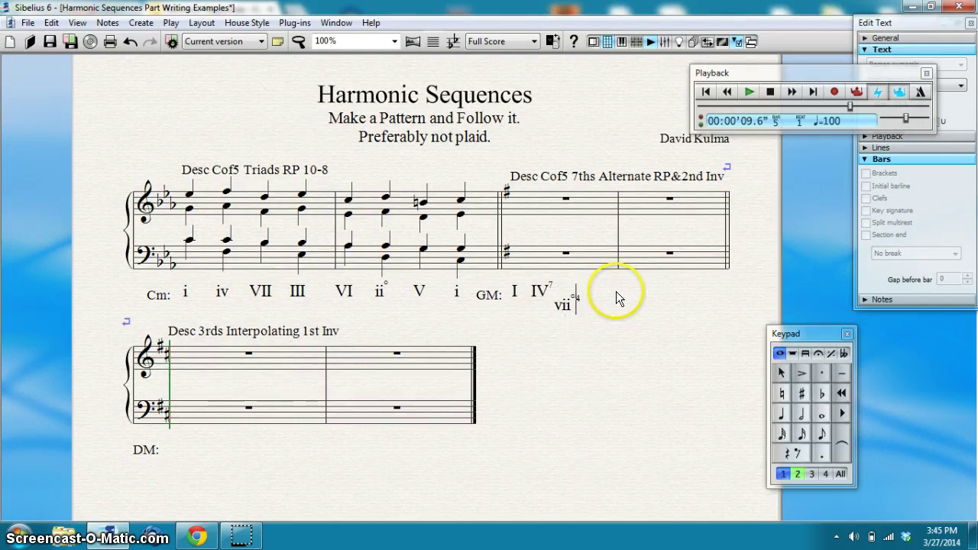
type("3")
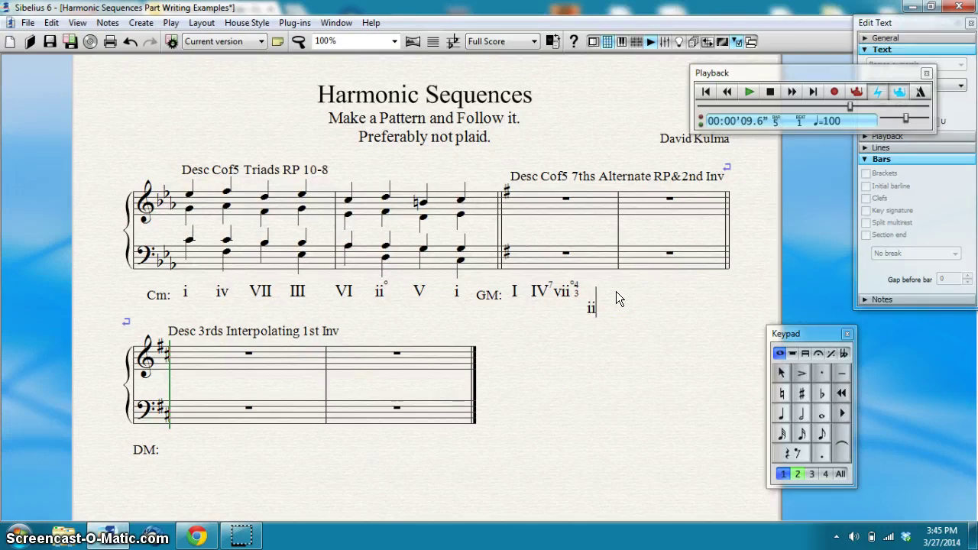
Complete the G major example's Roman numerals with iii7, vi4/3, ii7, V4/3 and I.
type("iii7")
key("space")
type("ii7 V43 I")
left_click(595, 334)
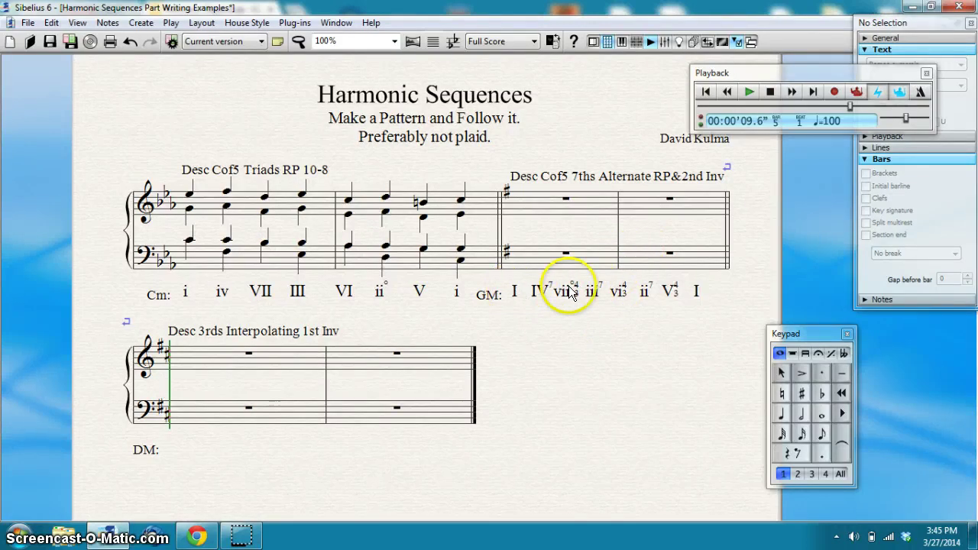
Divide the first bass-staff bar of the G major example into quarter rests.
left_click(564, 255)
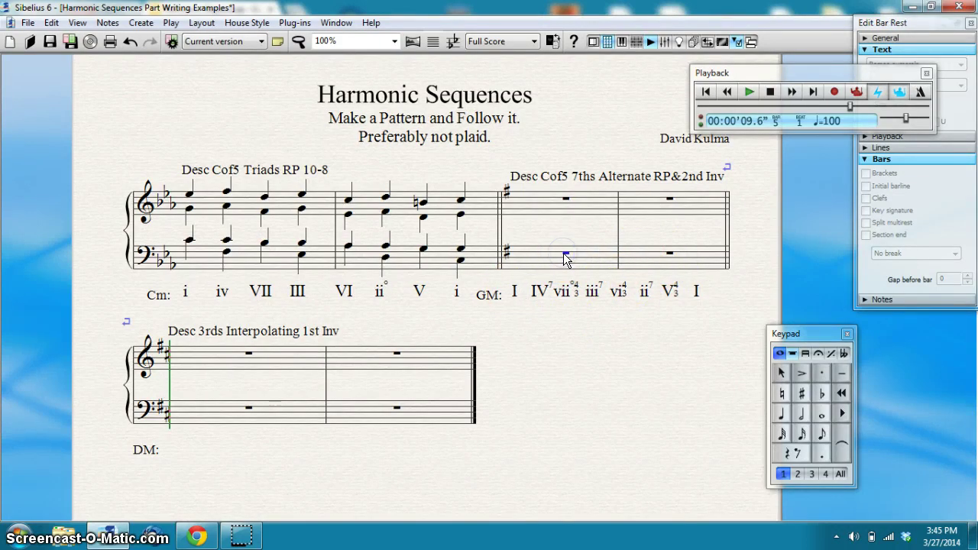
key("4")
left_click(571, 257)
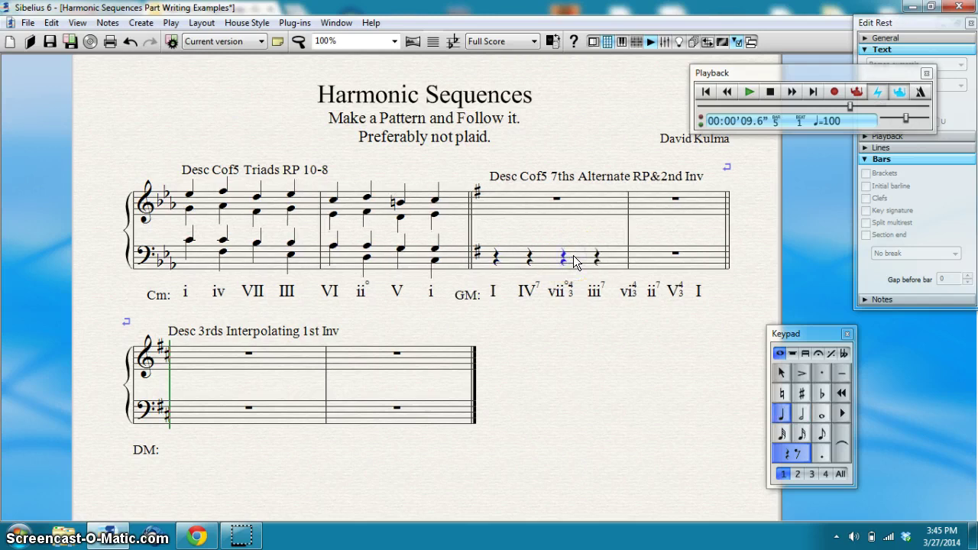